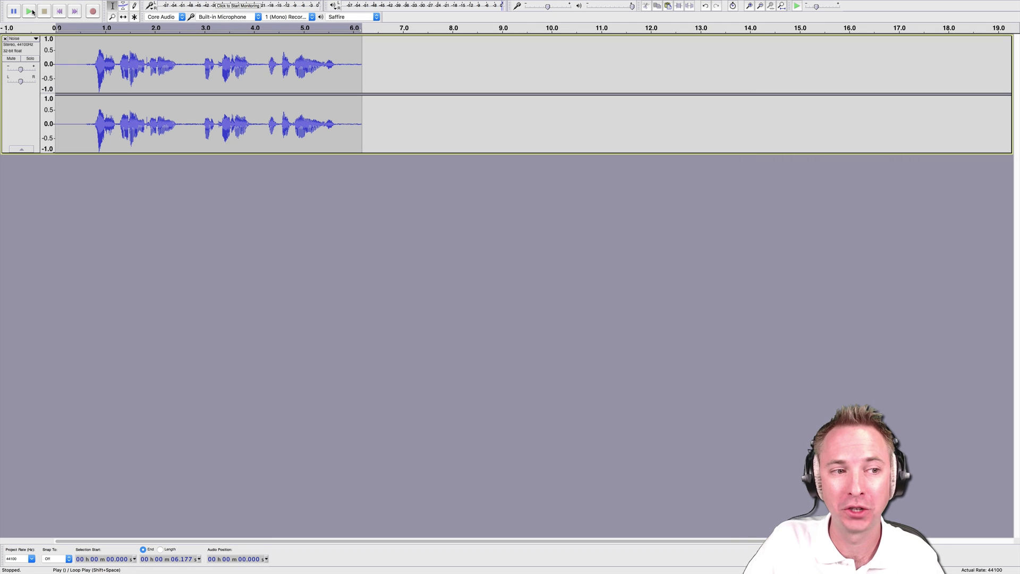
- Play the recording to hear the noise, then select the quiet gap near 2.5 seconds
click(30, 11)
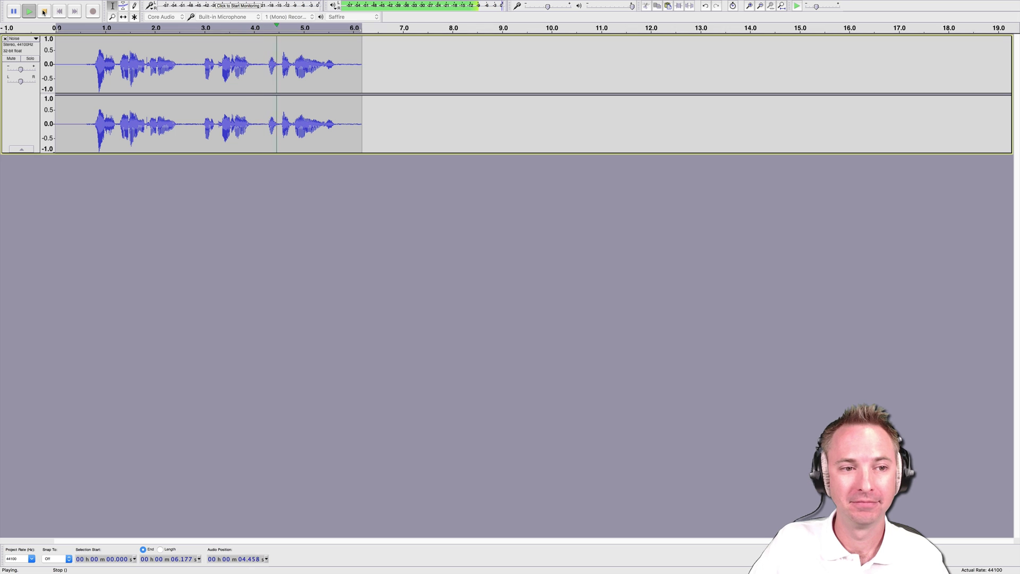
click(44, 12)
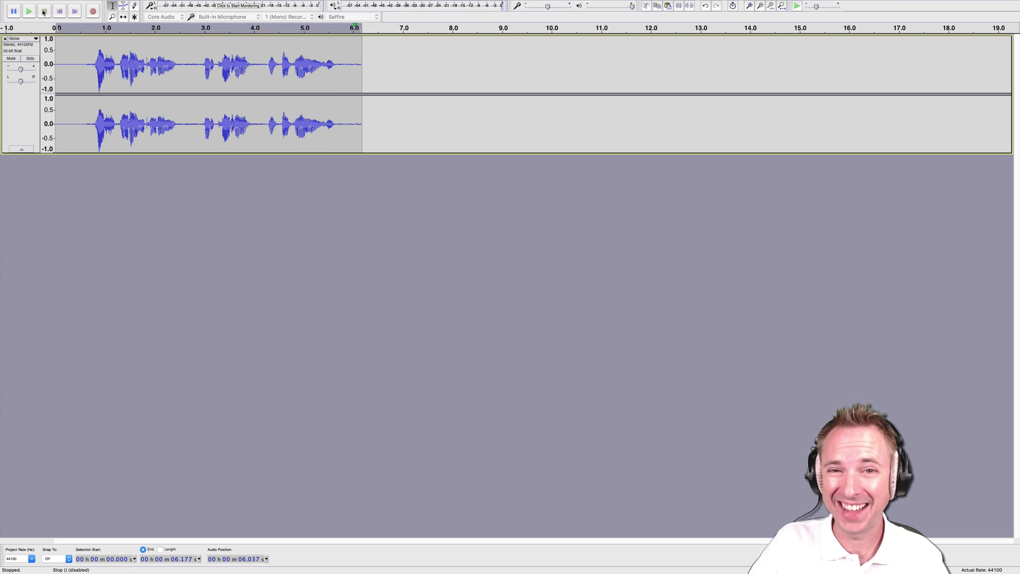
drag(179, 69, 195, 66)
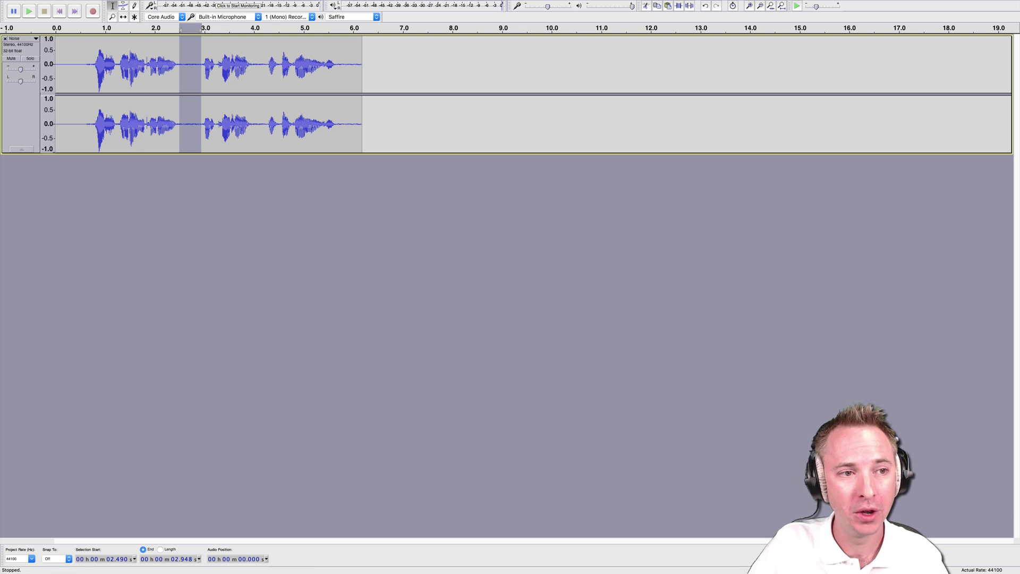
- Normalize the gap, listen to its boosted noise, then undo the normalization
mouse_move(139, 3)
click(202, 5)
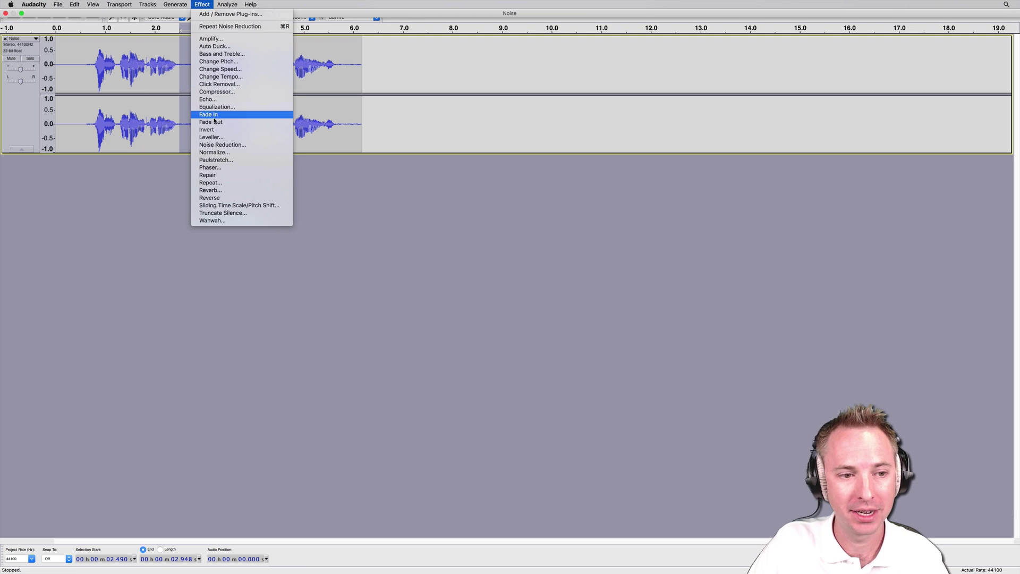
click(240, 152)
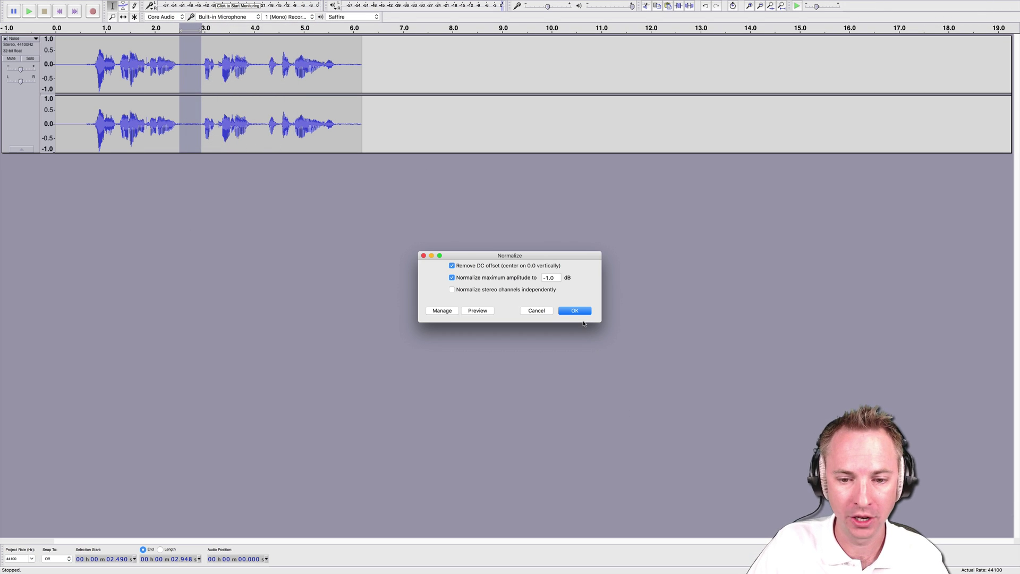
click(575, 309)
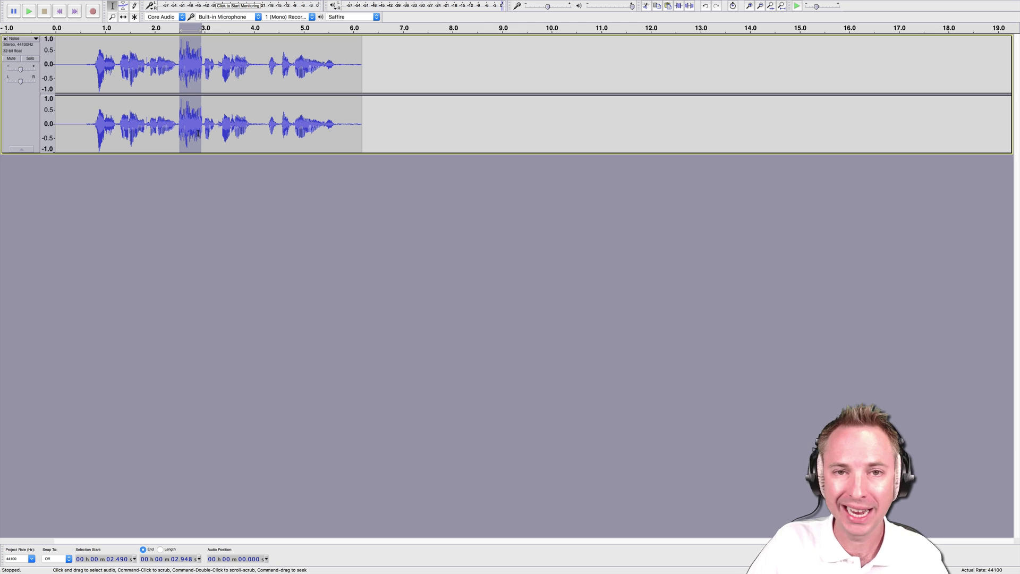
key(space)
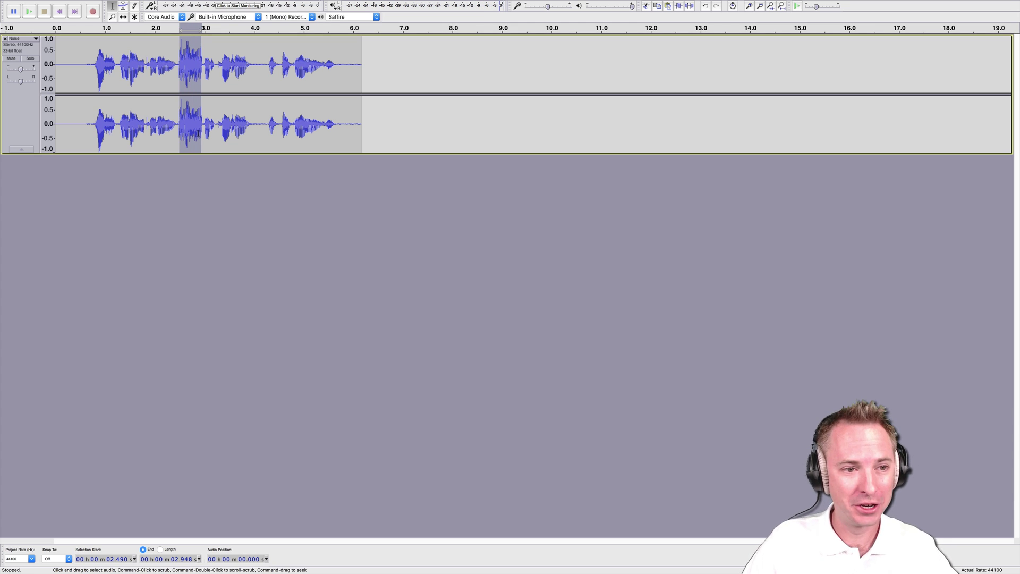
key(super+l)
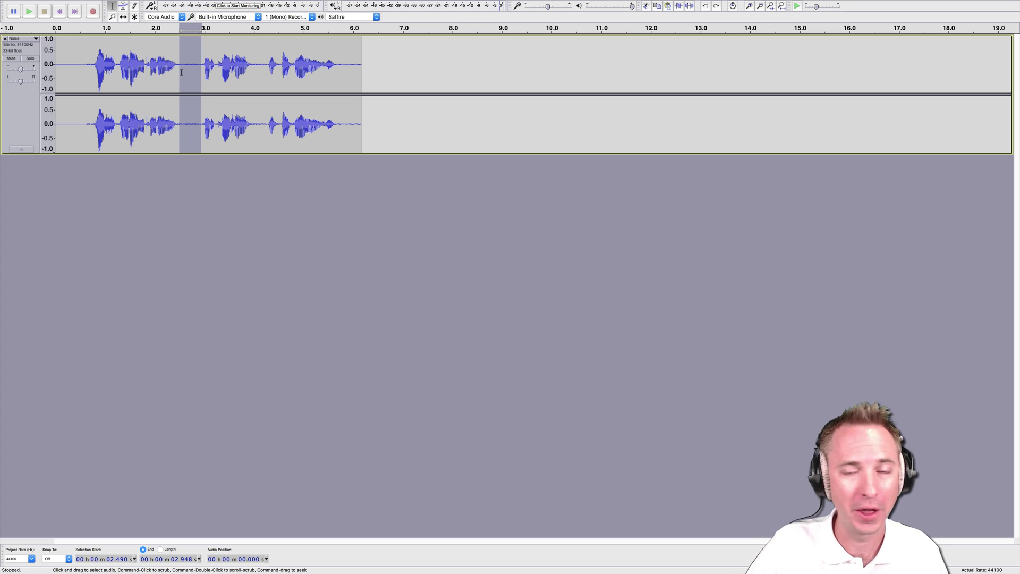
- Reselect the noise-only gap from 2.5 to 2.95 seconds and listen to it
click(134, 69)
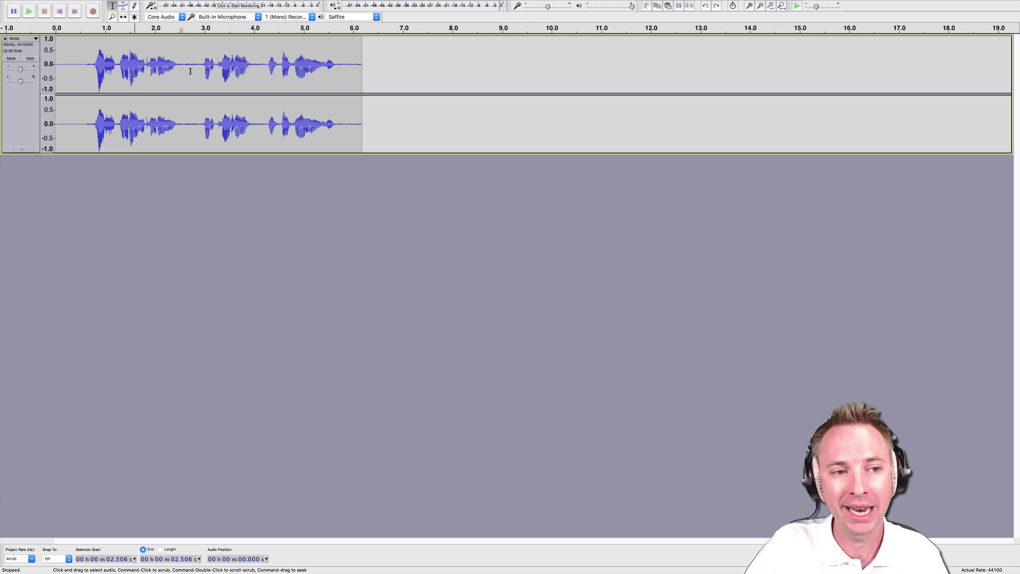
drag(180, 71, 202, 71)
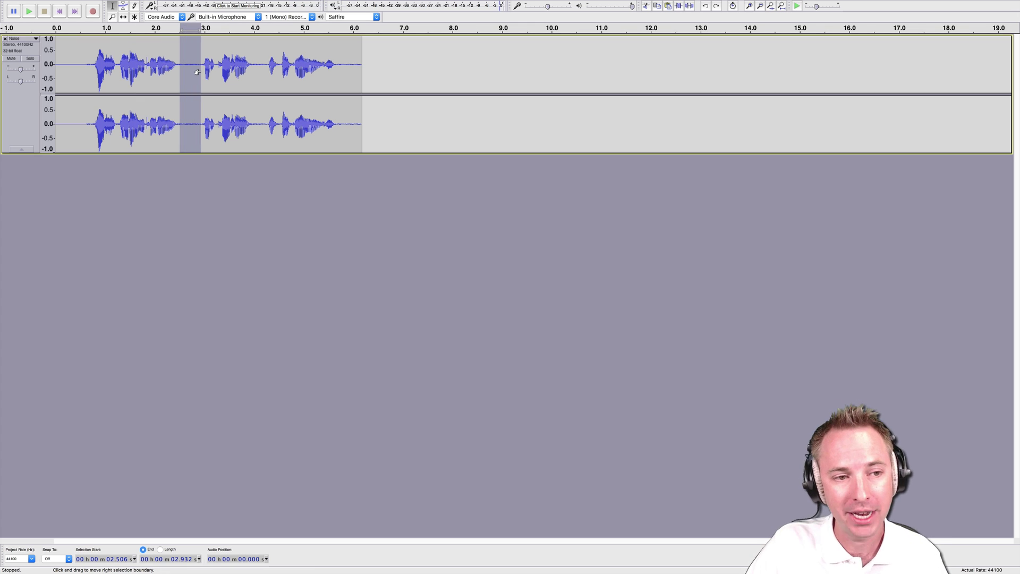
key(space)
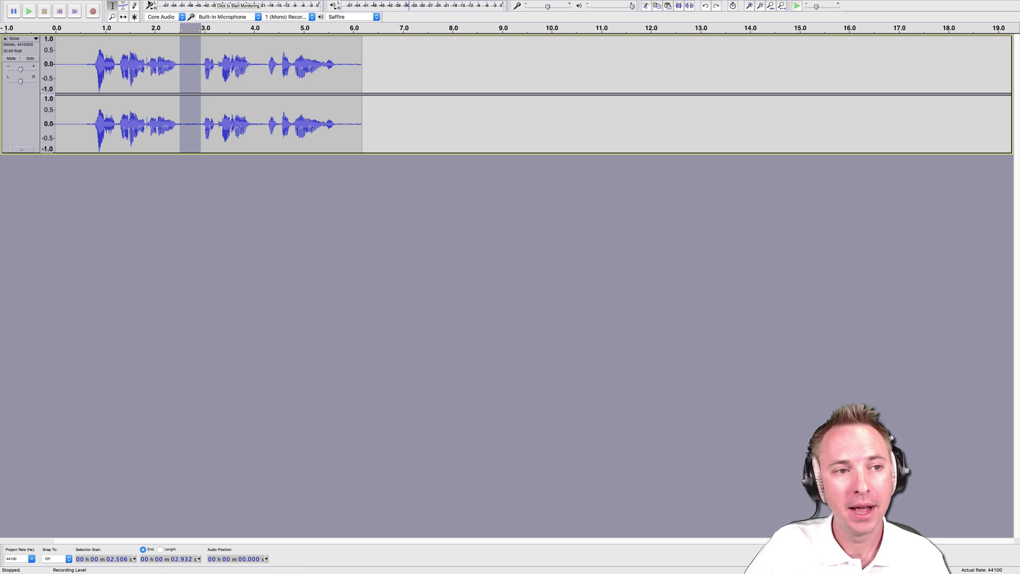
- Capture that gap as the Noise Reduction noise profile
click(201, 4)
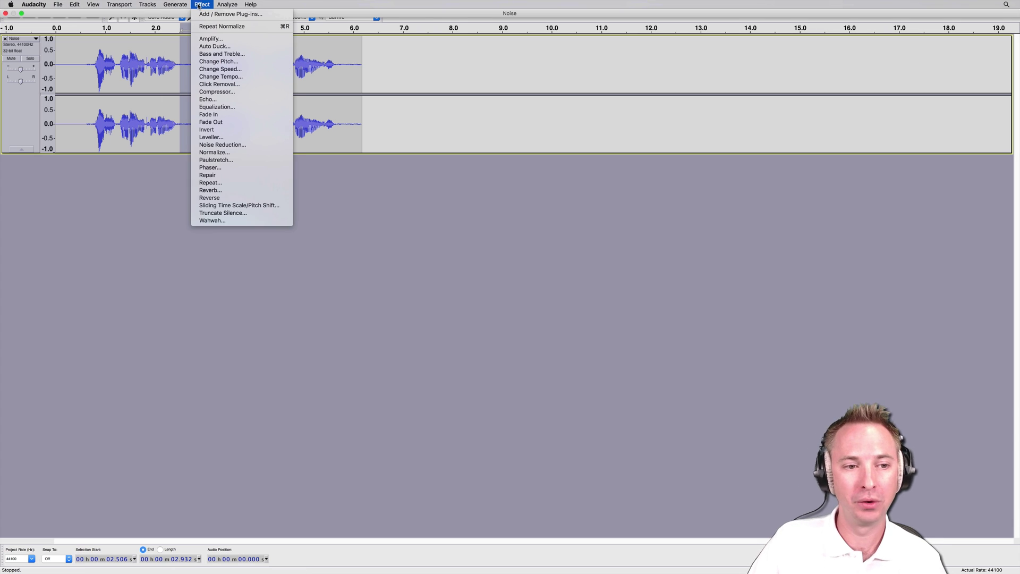
click(281, 144)
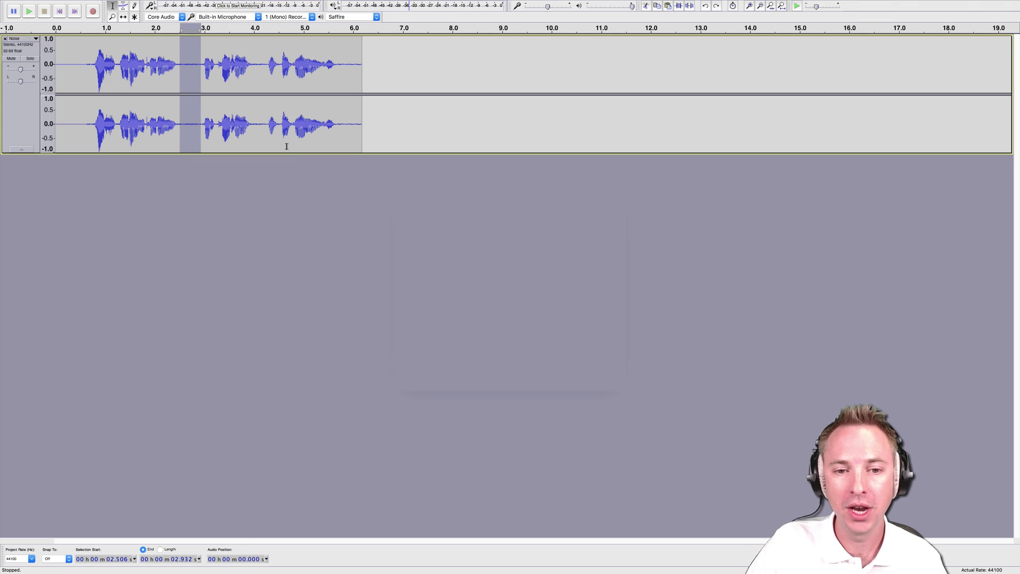
click(518, 247)
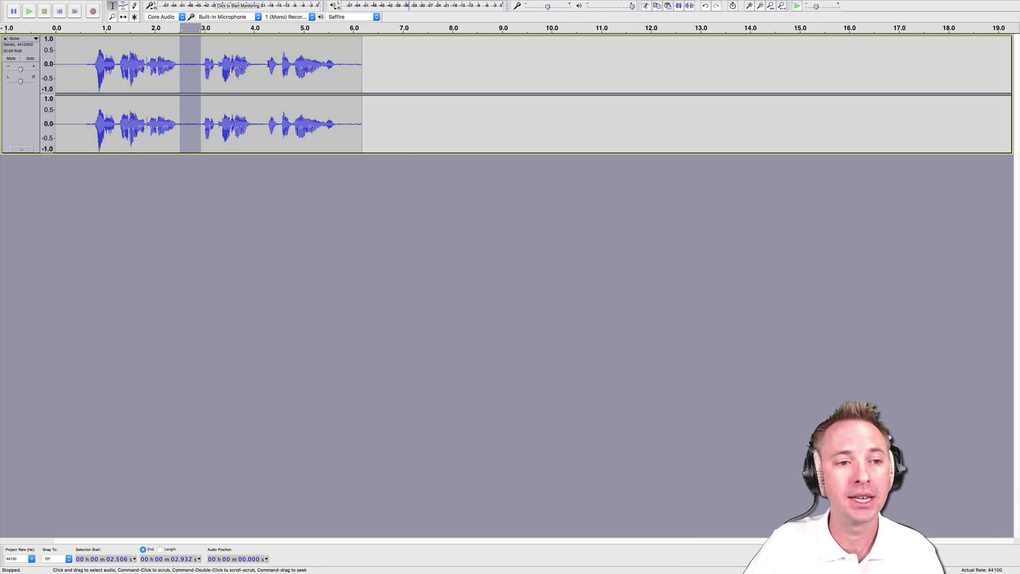
- Select the entire clip, open Noise Reduction and adjust the reduction slider to 12 dB
double_click(209, 72)
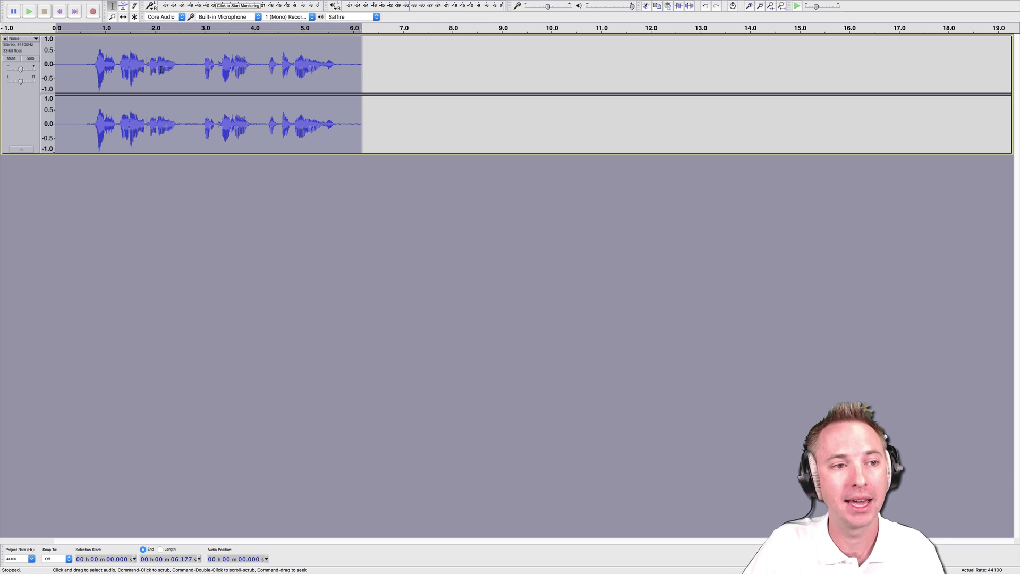
click(203, 5)
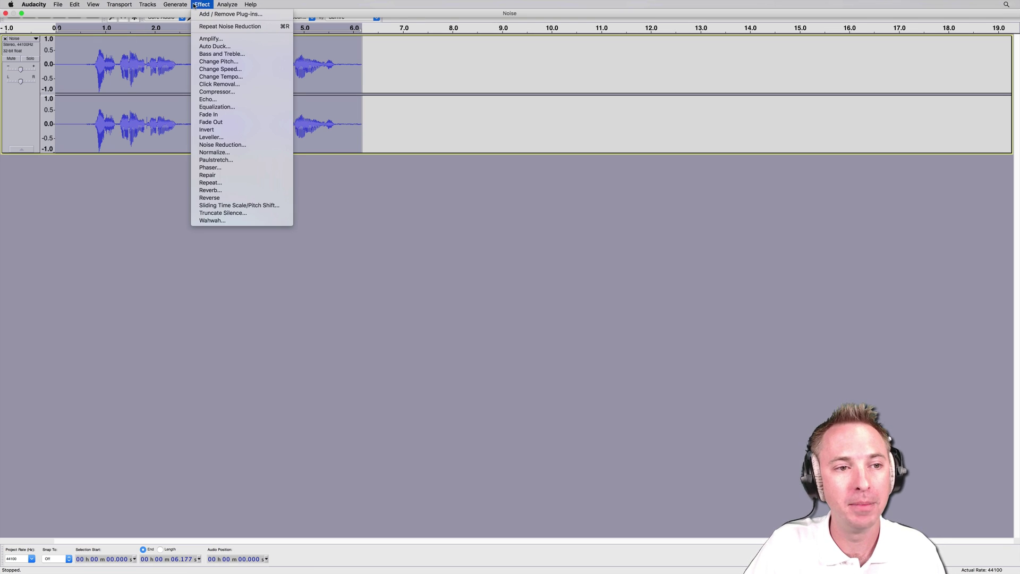
click(222, 145)
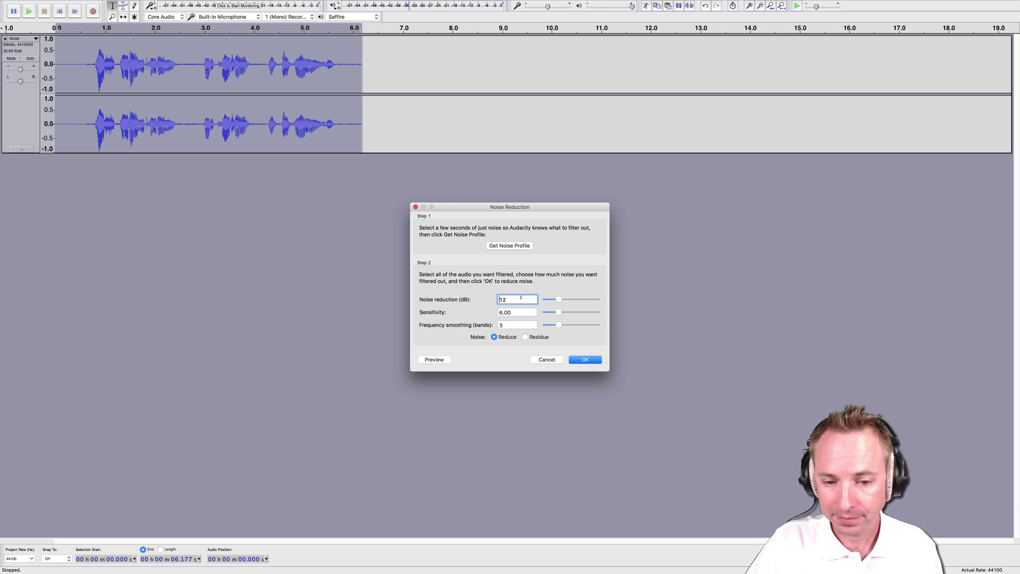
drag(554, 301, 538, 301)
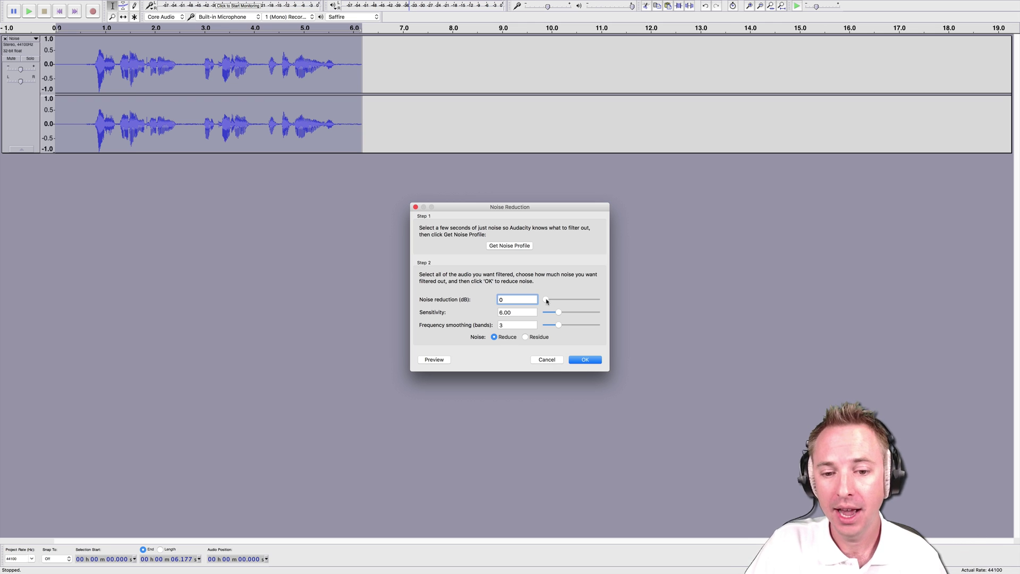
drag(548, 301, 614, 301)
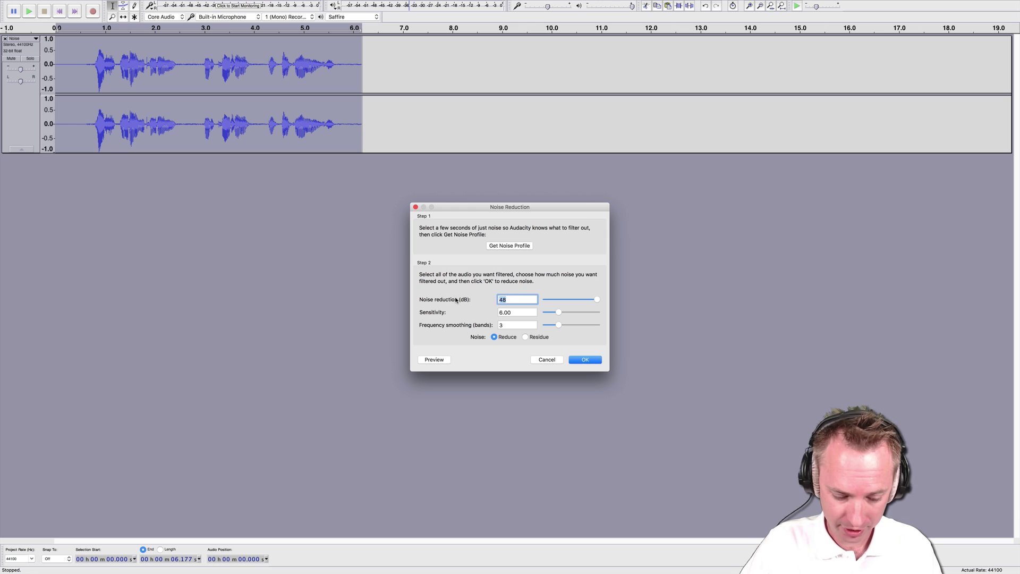
text(12)
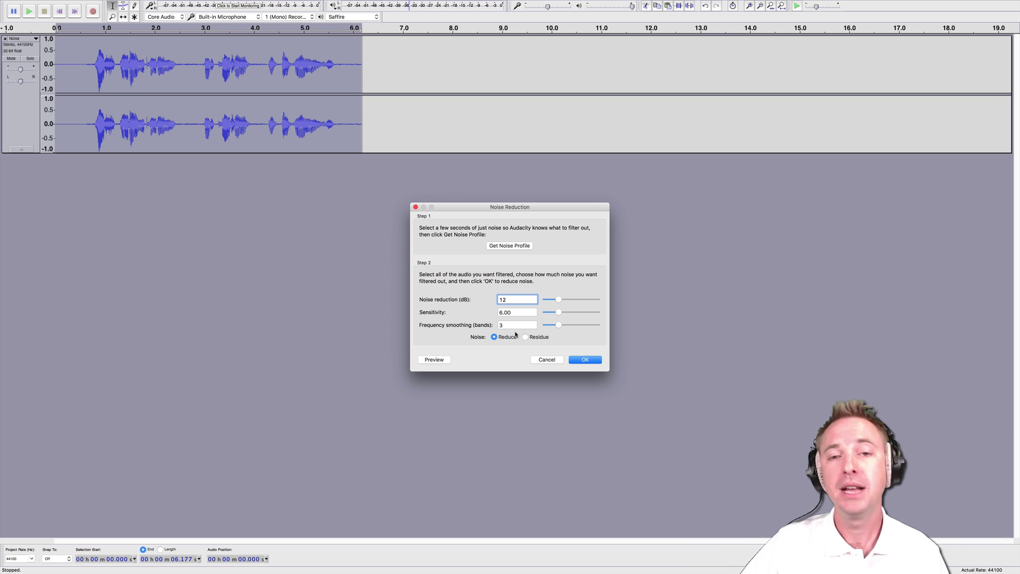
- Preview at 12 dB, then preview again after reduction 48 dB and after sensitivity 24
click(440, 361)
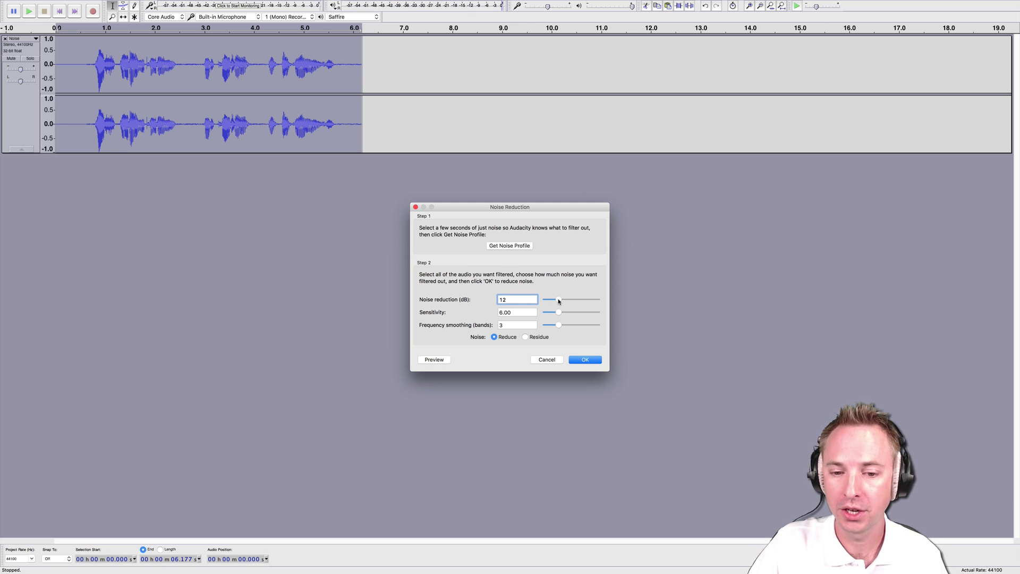
drag(559, 300, 594, 302)
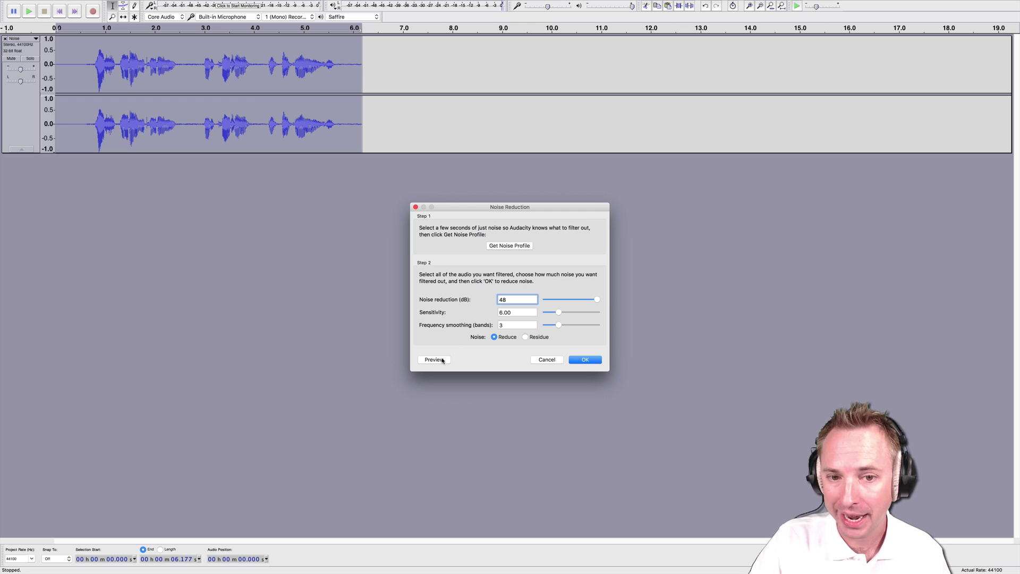
click(441, 361)
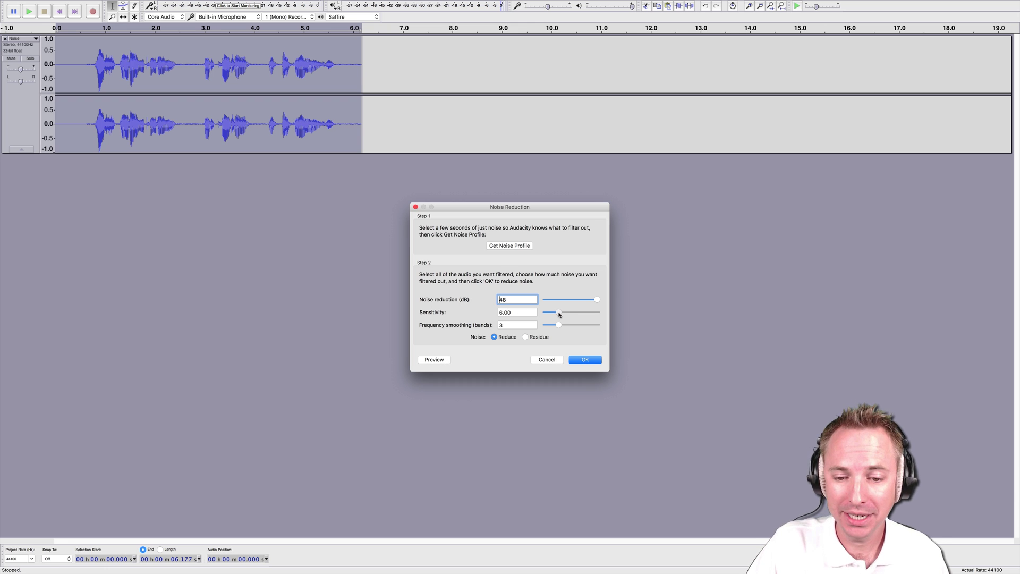
drag(559, 312, 596, 313)
click(437, 360)
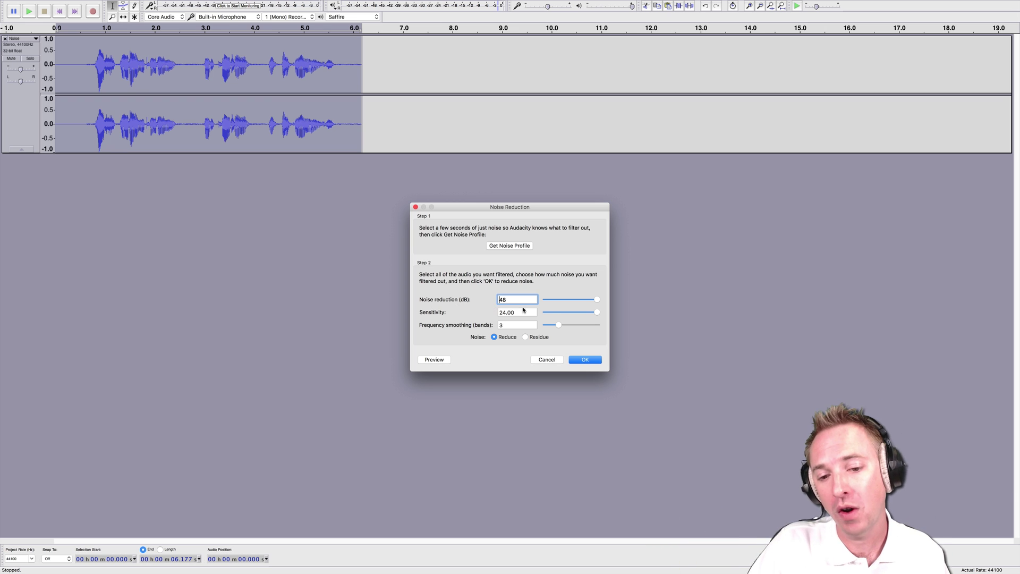
- Lower sensitivity to 11.5 and reduction to 34 dB, previewing after each change
drag(586, 300, 578, 301)
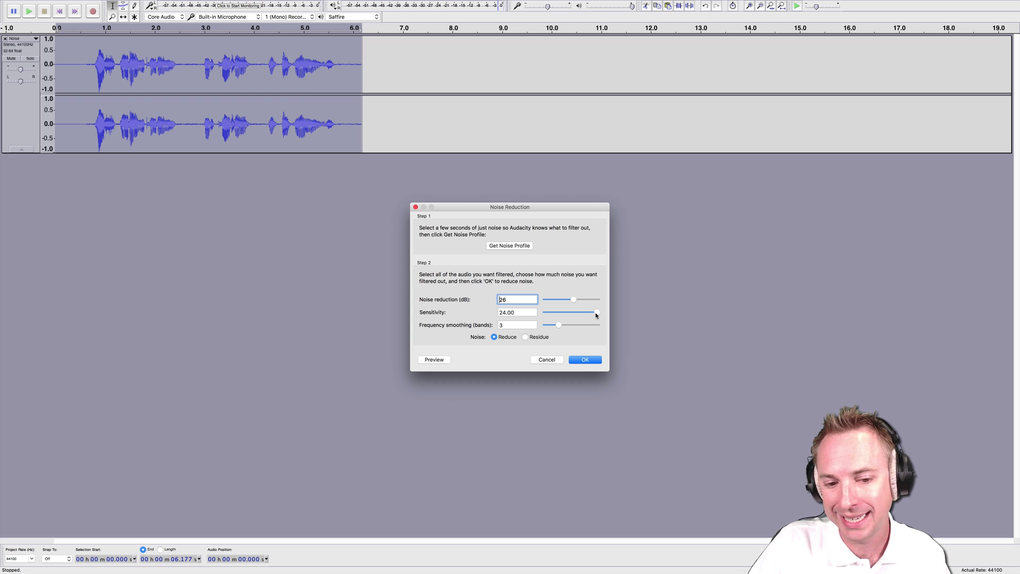
drag(595, 313, 572, 314)
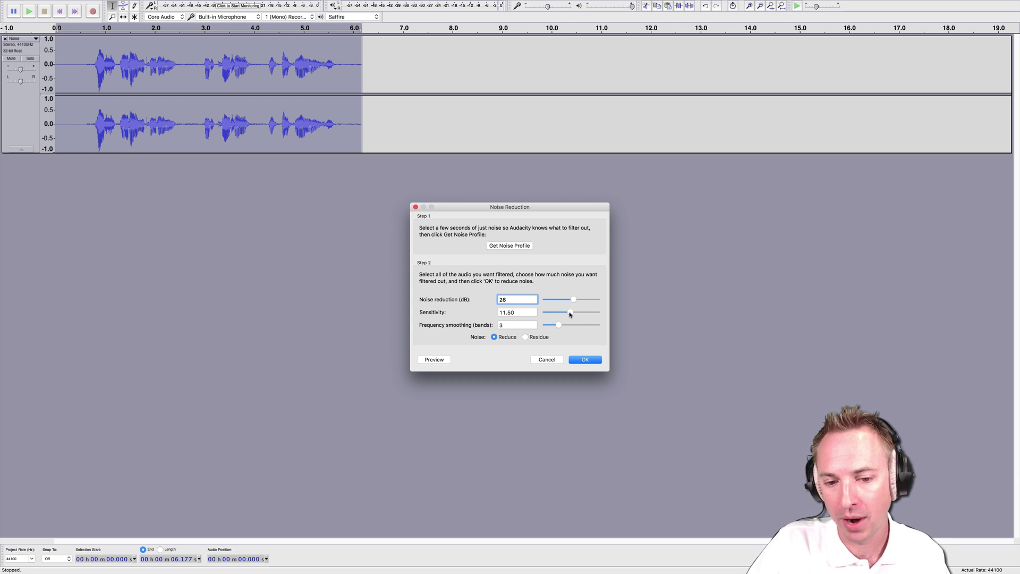
click(439, 360)
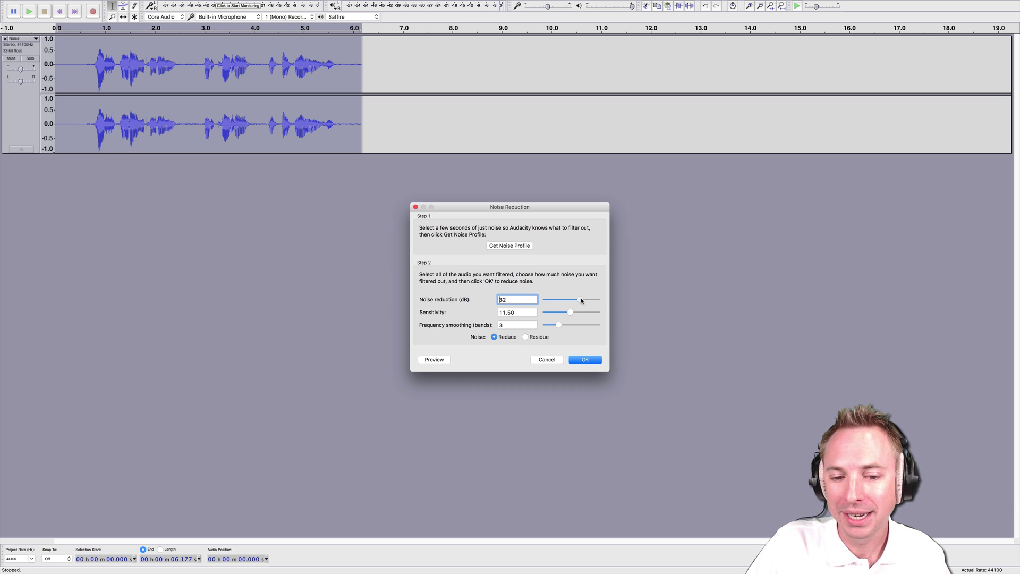
drag(581, 301, 584, 301)
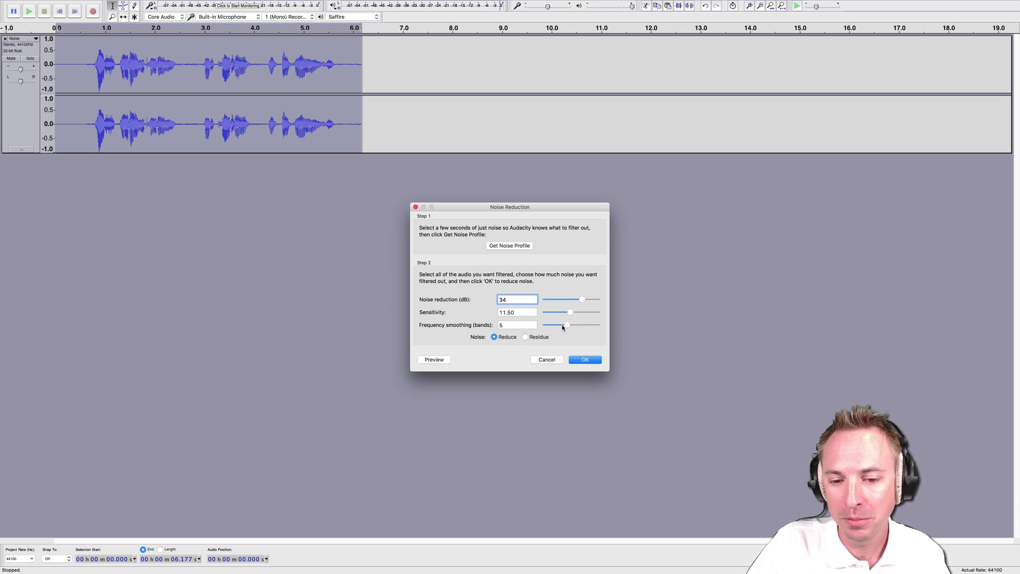
click(427, 362)
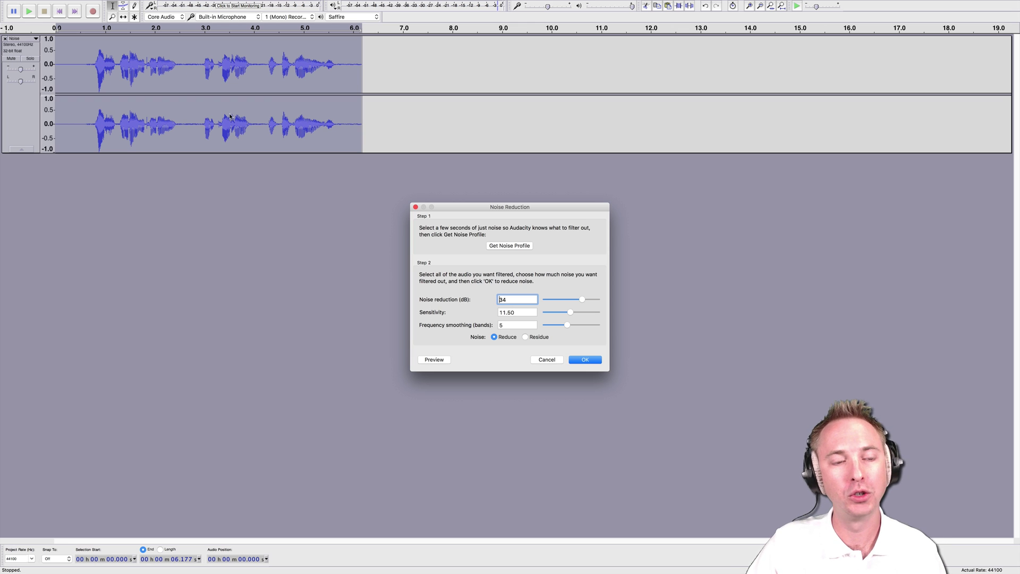
- Apply Noise Reduction at 34 dB, sensitivity 11.5, smoothing 5 to the whole clip
click(580, 360)
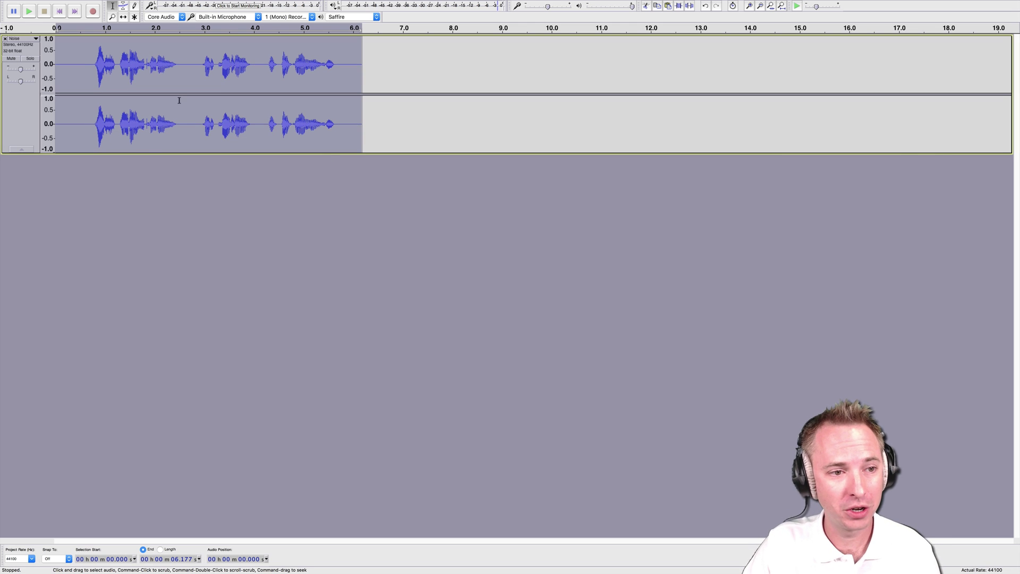